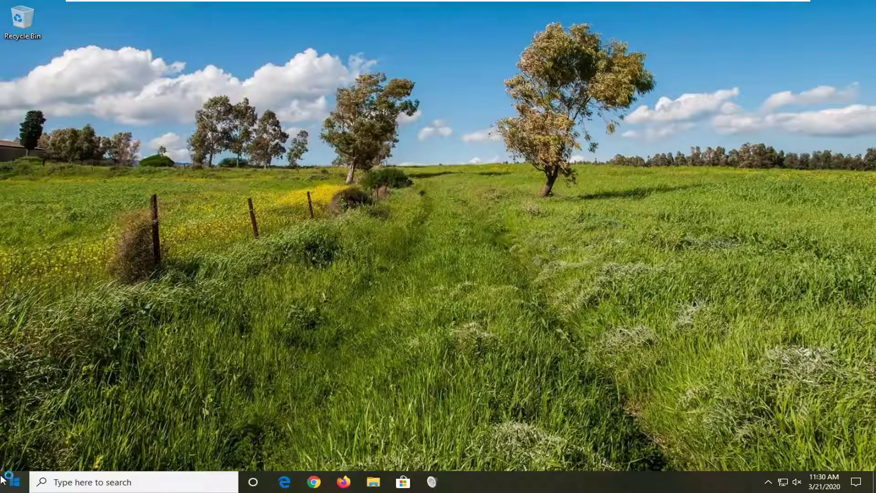
# Find Command Prompt from Start search and launch it as administrator.
pyautogui.click(11, 482)
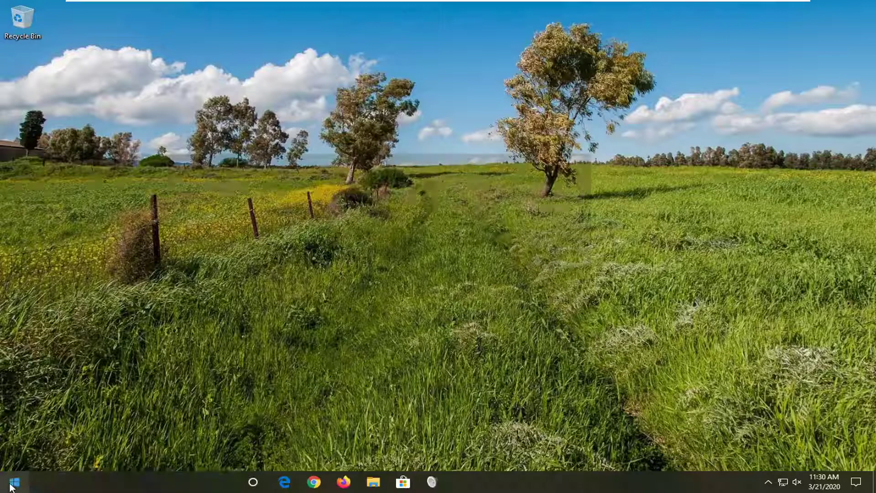
pyautogui.write('cmd')
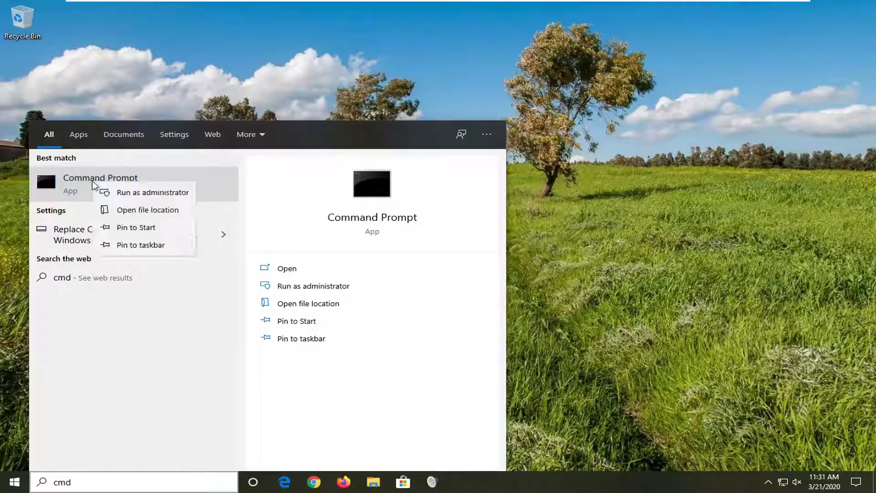
pyautogui.click(127, 193)
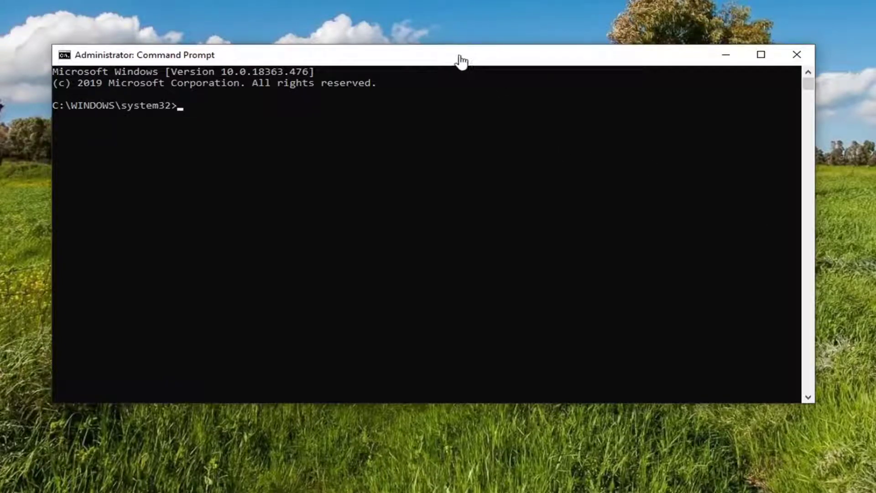
# Nudge the administrator window right and run gpupdate to refresh Group Policy.
pyautogui.moveTo(464, 60); pyautogui.dragTo(486, 61)
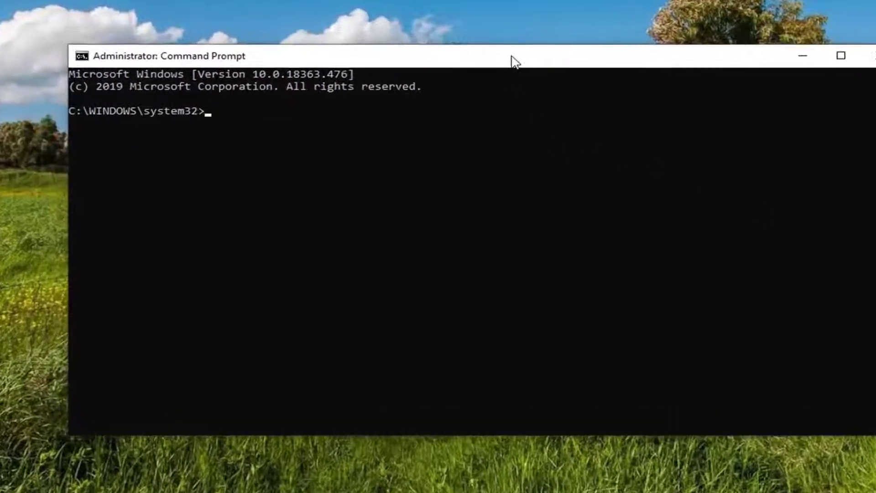
pyautogui.write('gpu')
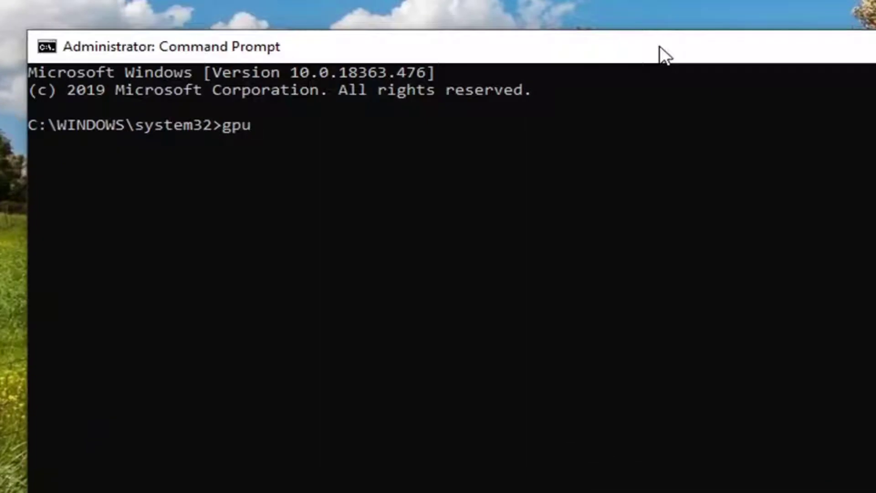
pyautogui.write('pdat')
pyautogui.write('e')
pyautogui.press('Return')
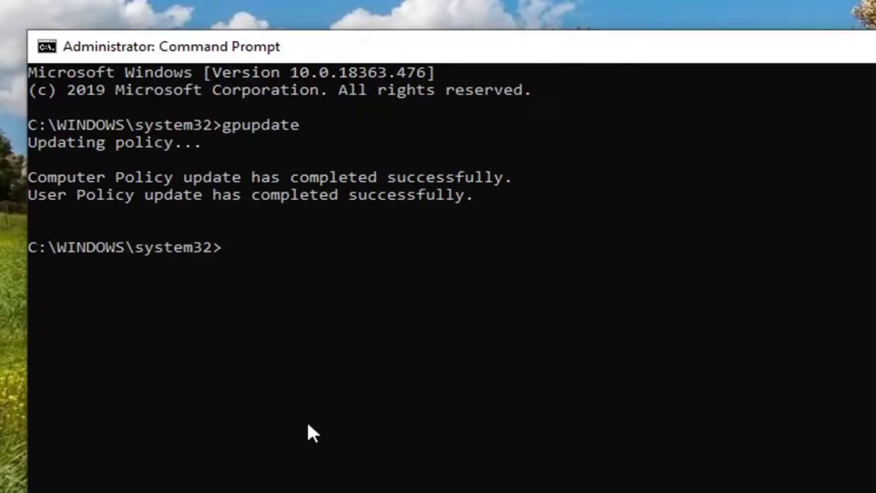
pyautogui.write('gp')
pyautogui.write('update')
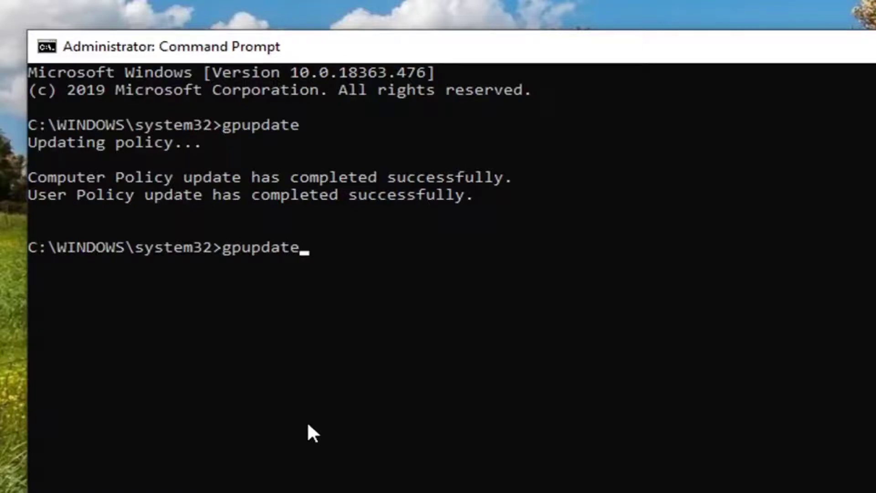
pyautogui.write(' /for')
pyautogui.write('ce')
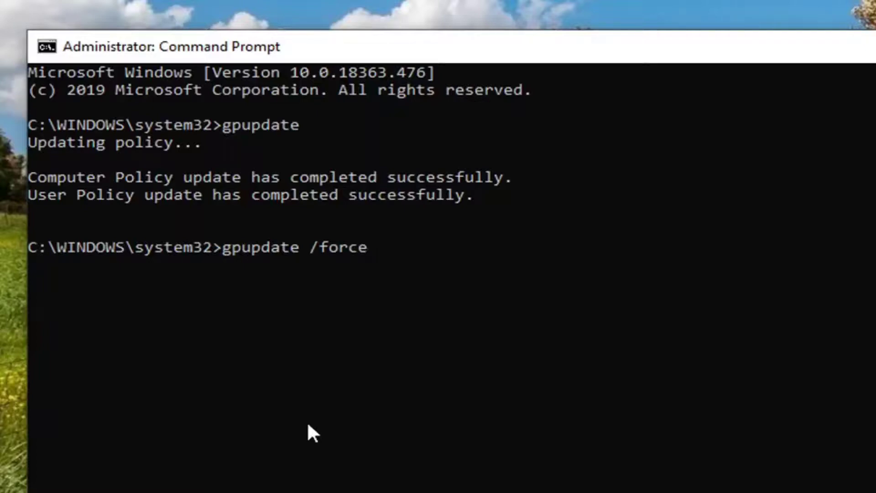
# Run gpupdate /force to force a Group Policy refresh.
pyautogui.press('Return')
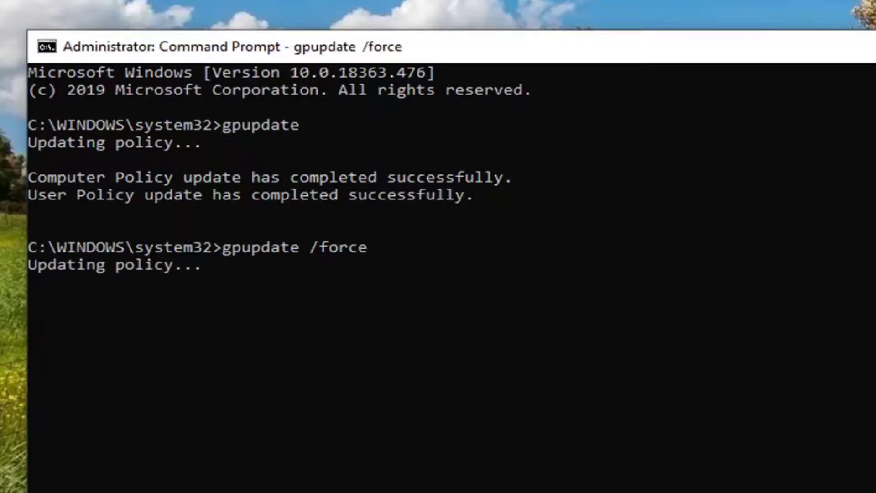